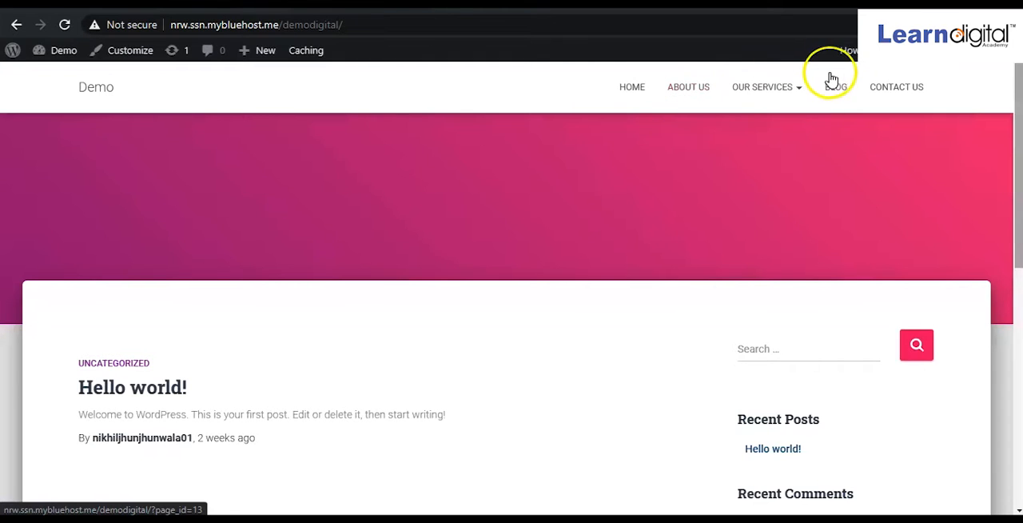
Open the demo site's Contact Us page and look over its contact details down to the footer
{"action": "left_click", "coordinate": [905, 89]}
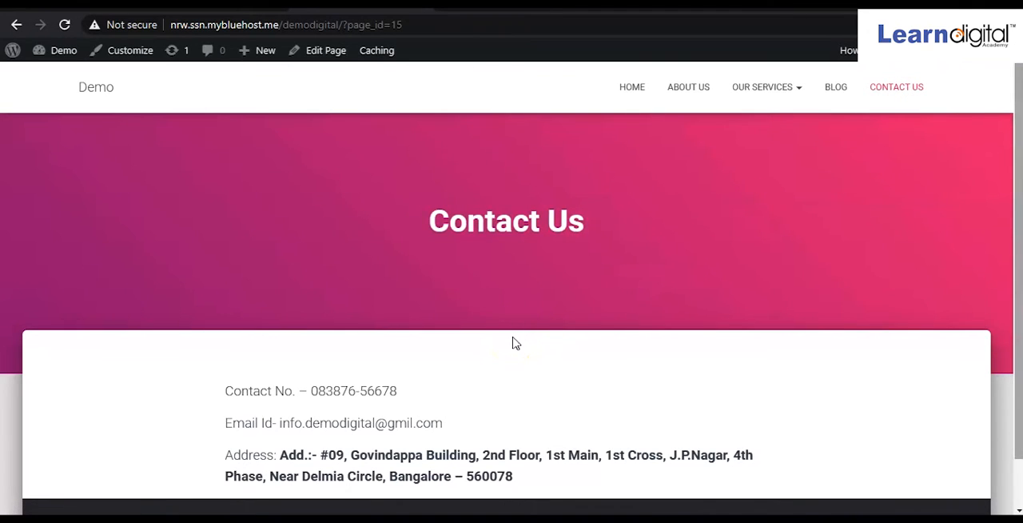
{"action": "left_click_drag", "start_coordinate": [1018, 266], "coordinate": [1018, 303]}
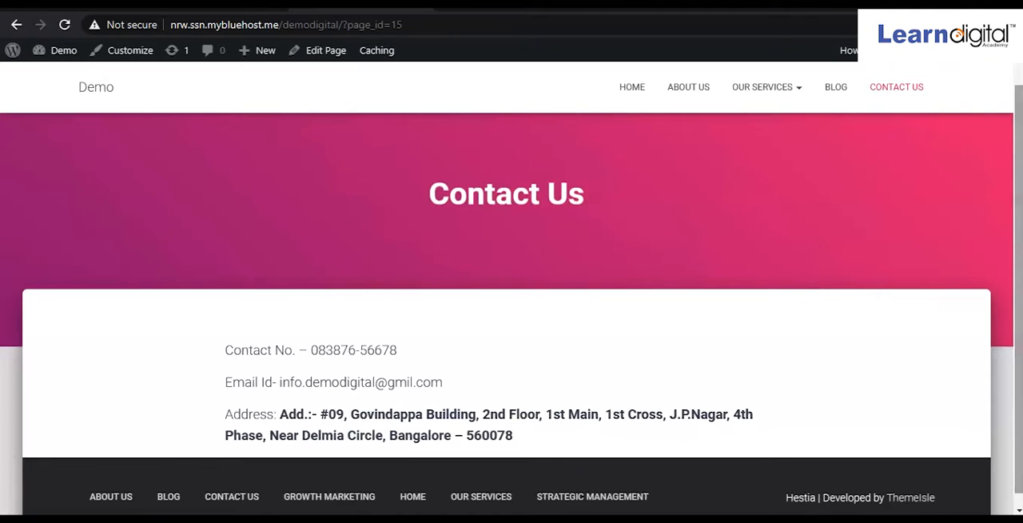
Search Google for "google map" in a new browser tab and open Google Maps from the results
{"action": "key", "text": "ctrl+t"}
{"action": "type", "text": "g"}
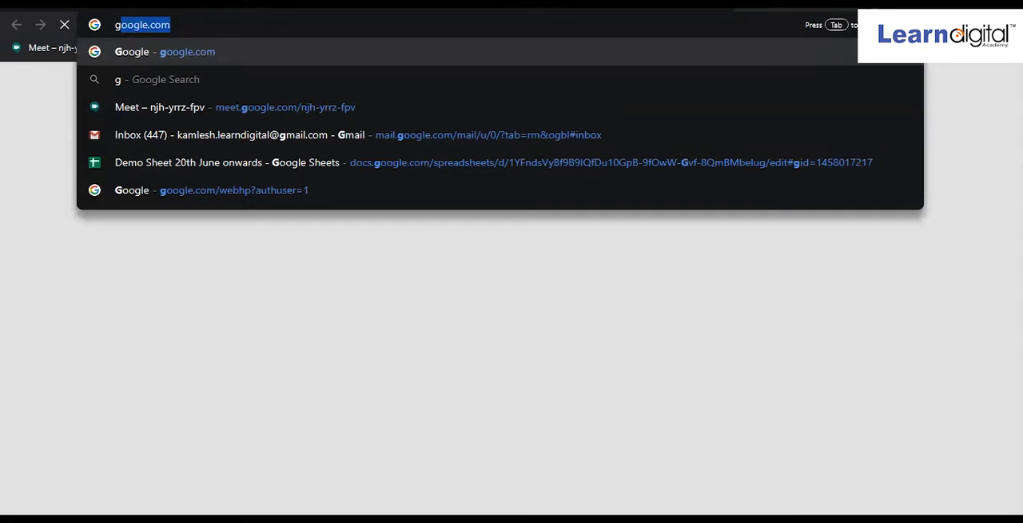
{"action": "key", "text": "Return"}
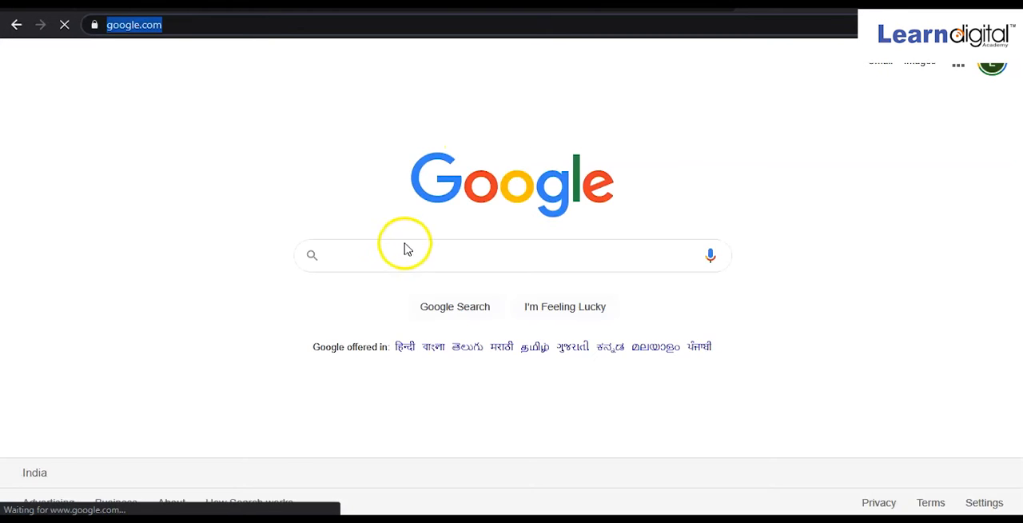
{"action": "type", "text": "goog"}
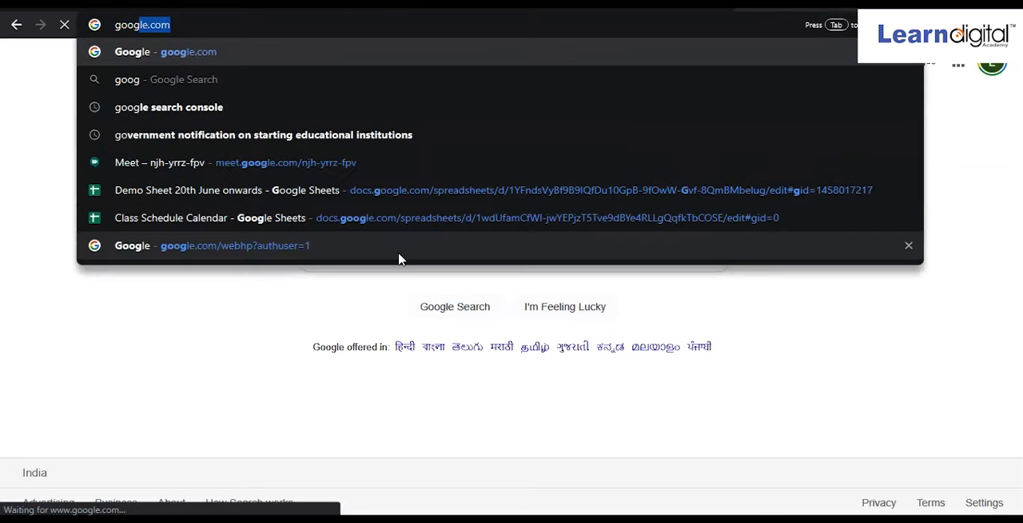
{"action": "left_click", "coordinate": [399, 256]}
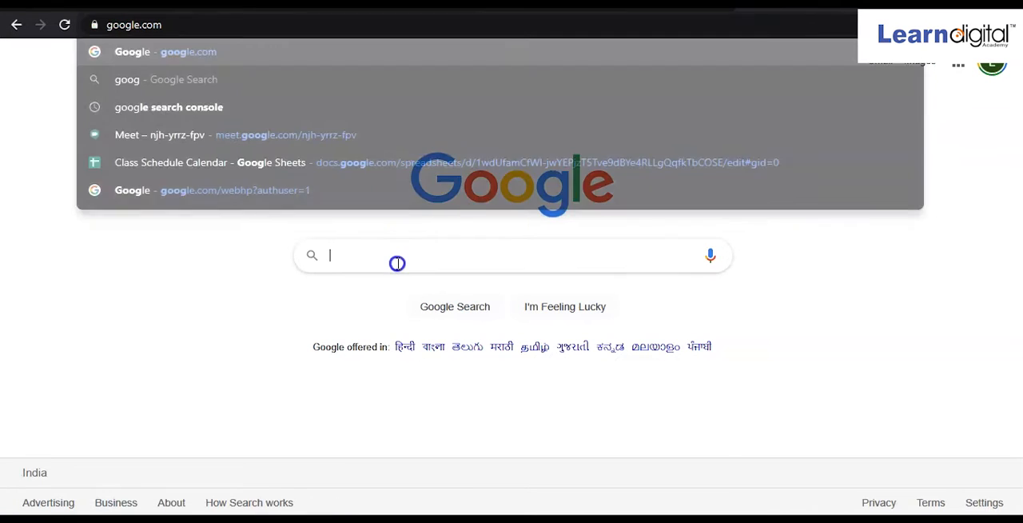
{"action": "type", "text": "googl"}
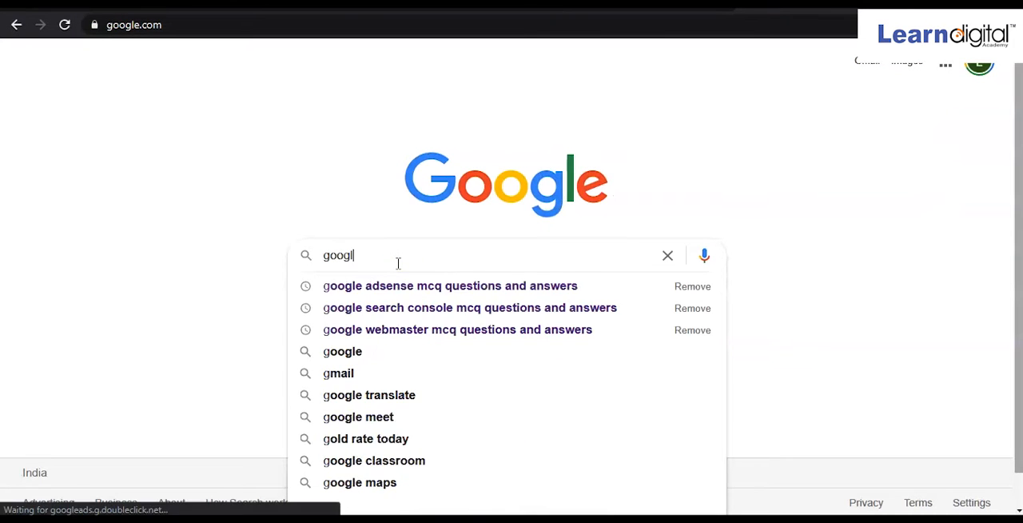
{"action": "type", "text": "e map"}
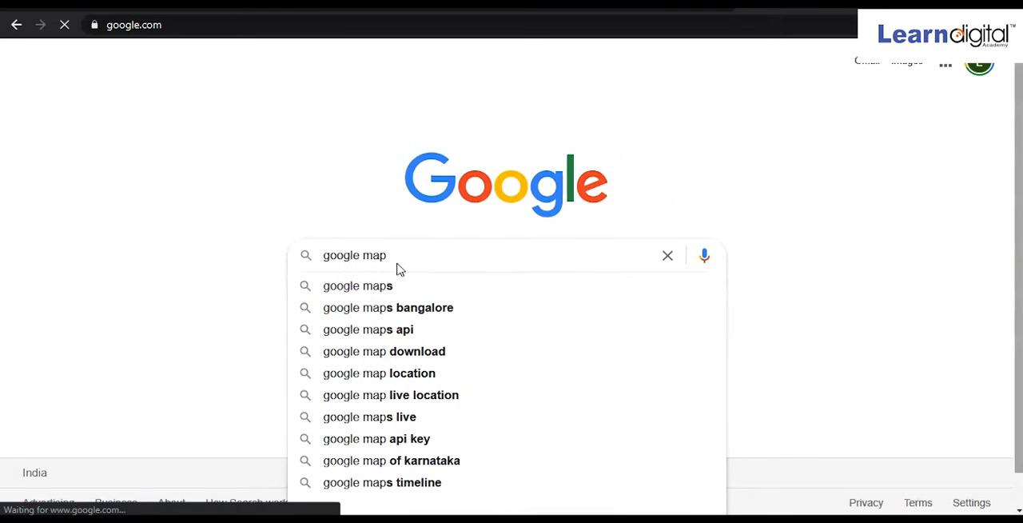
{"action": "left_click", "coordinate": [386, 289]}
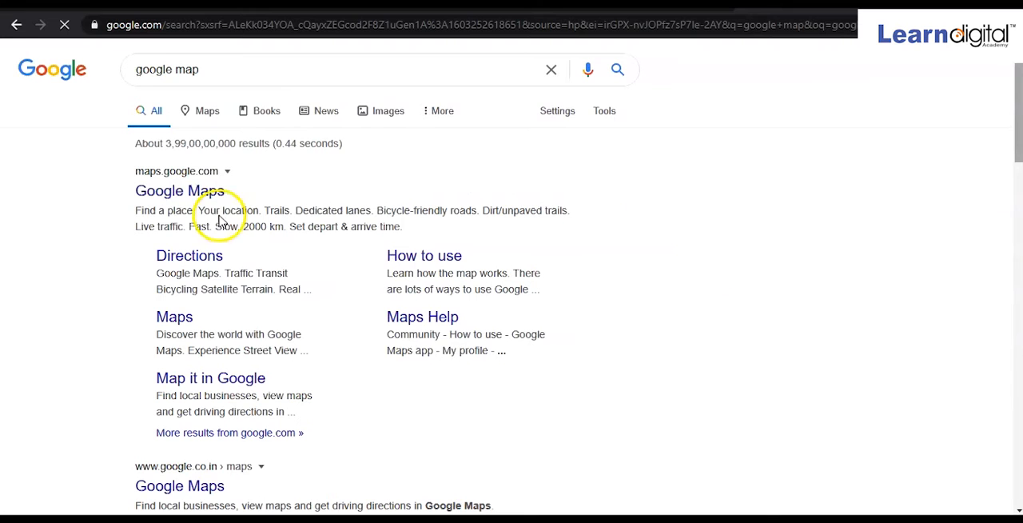
{"action": "left_click", "coordinate": [192, 201]}
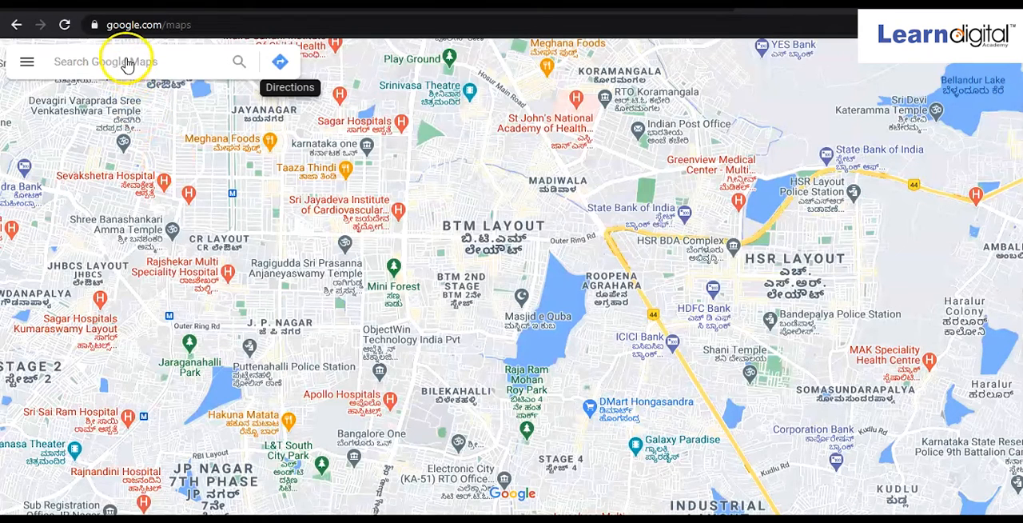
Search the map for "webi7" and open the Webi7 Digital Media digital marketing agency listing in Bangalore
{"action": "left_click", "coordinate": [126, 64]}
{"action": "type", "text": "w"}
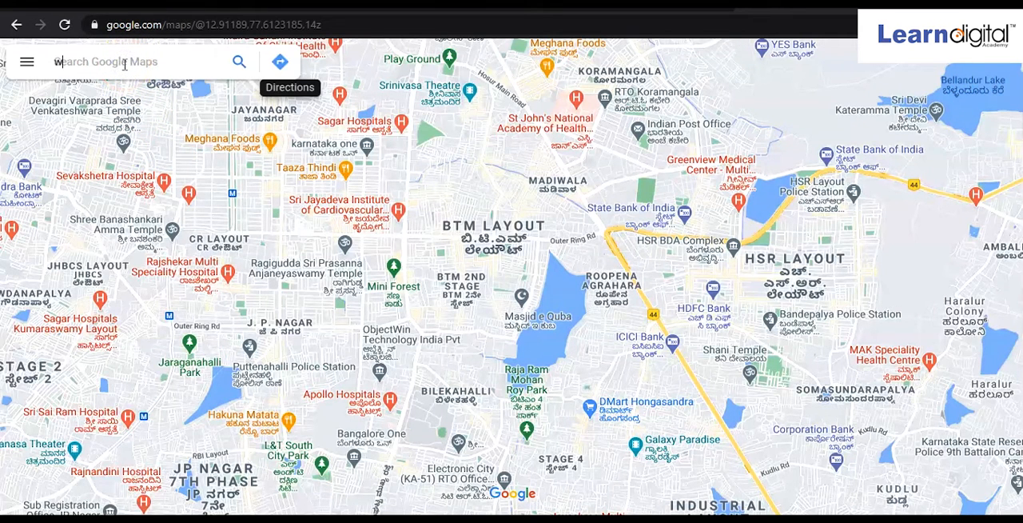
{"action": "type", "text": "ebi"}
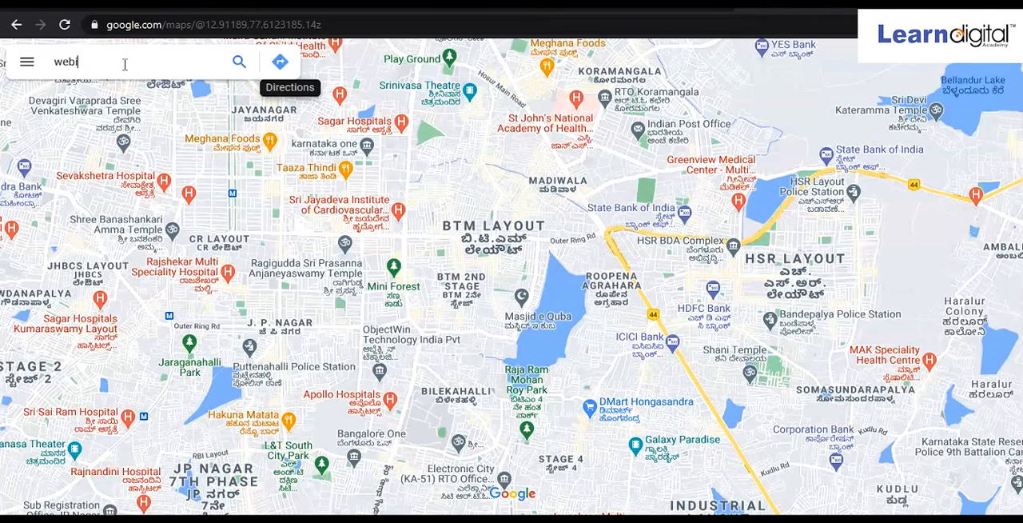
{"action": "type", "text": "7"}
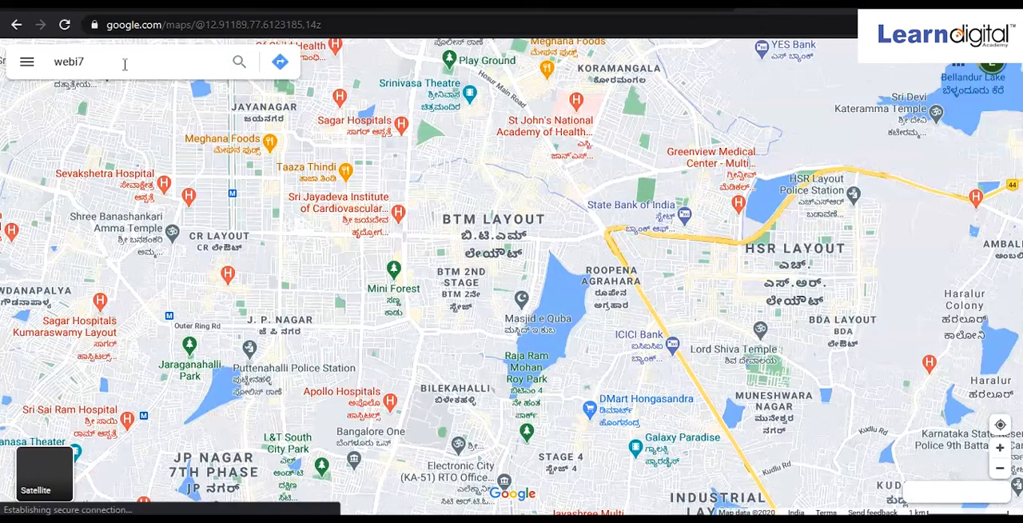
{"action": "left_click", "coordinate": [123, 69]}
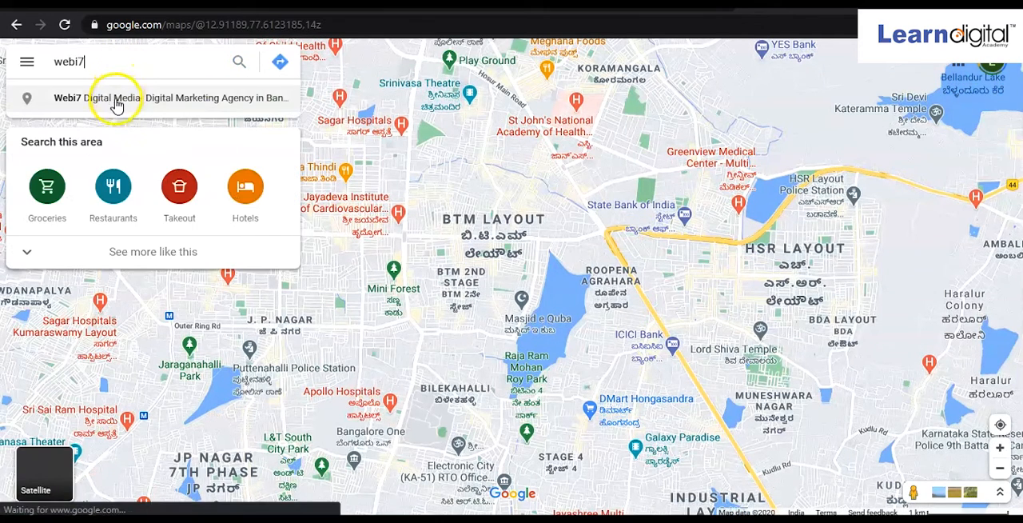
{"action": "left_click", "coordinate": [115, 100]}
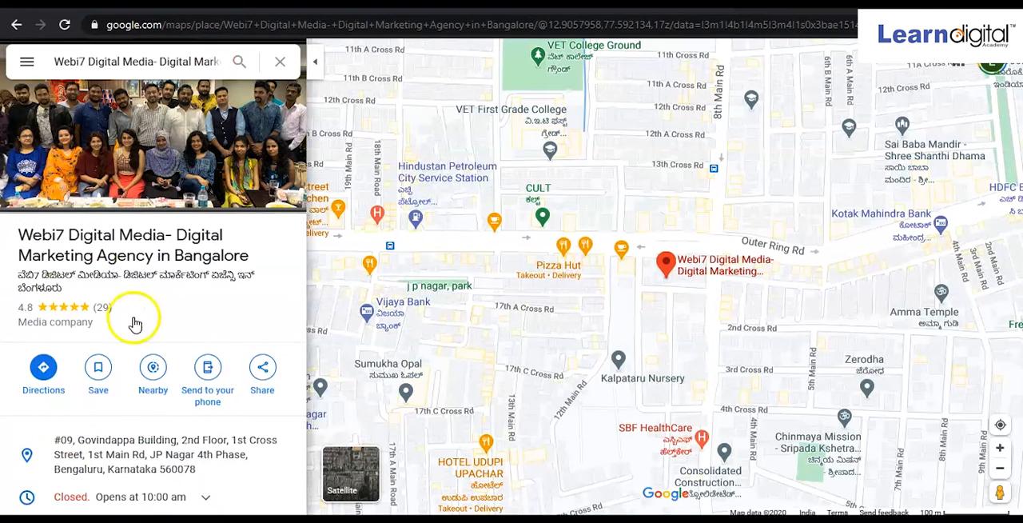
Copy the HTML embed code for a medium-size map of the Webi7 Digital Media listing
{"action": "left_click", "coordinate": [266, 379]}
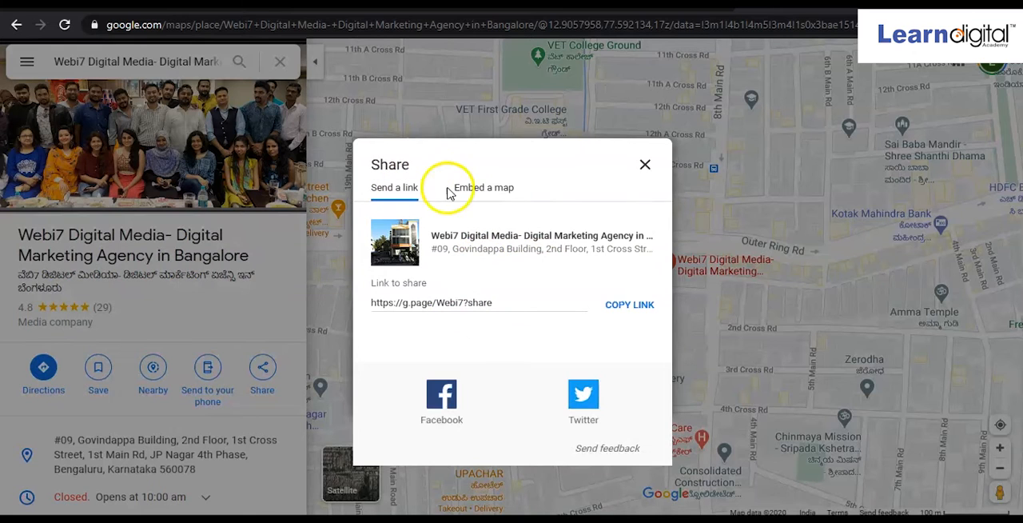
{"action": "left_click", "coordinate": [504, 195]}
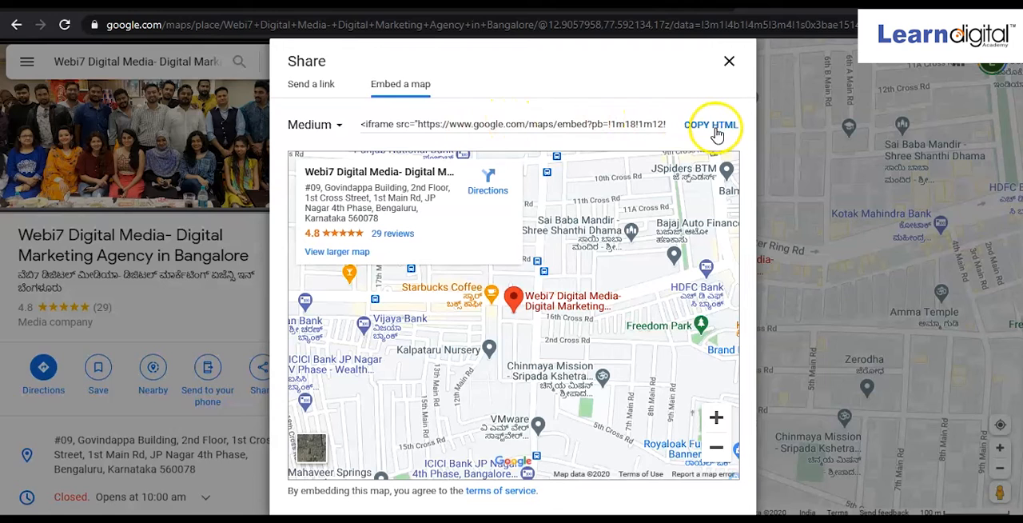
{"action": "left_click", "coordinate": [711, 126]}
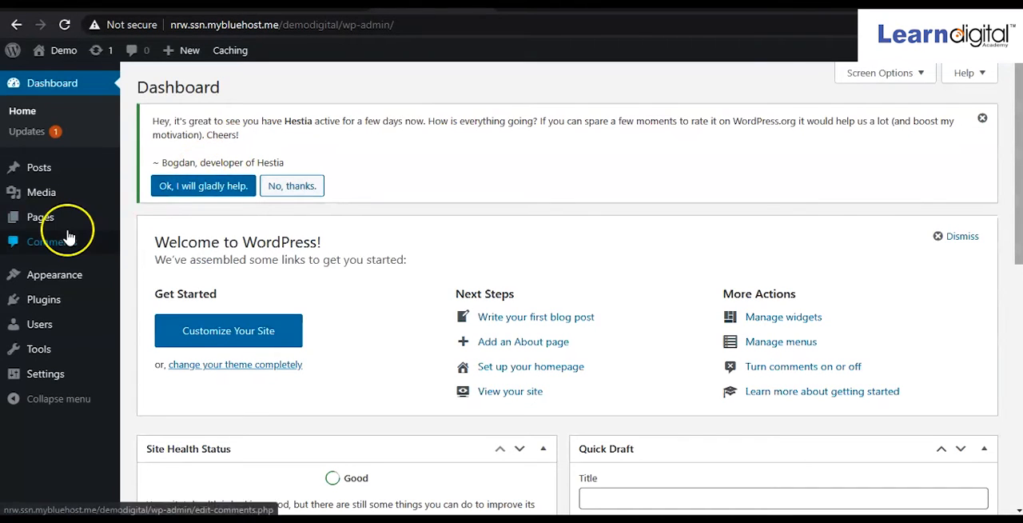
In the WordPress dashboard, open the Contact Us page for editing and show its content as HTML text
{"action": "mouse_move", "coordinate": [46, 226]}
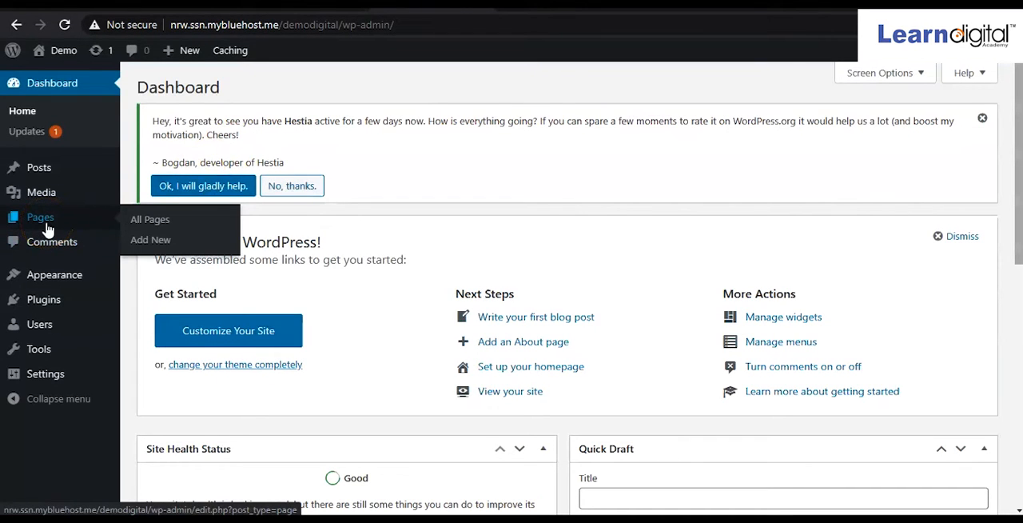
{"action": "left_click", "coordinate": [47, 230]}
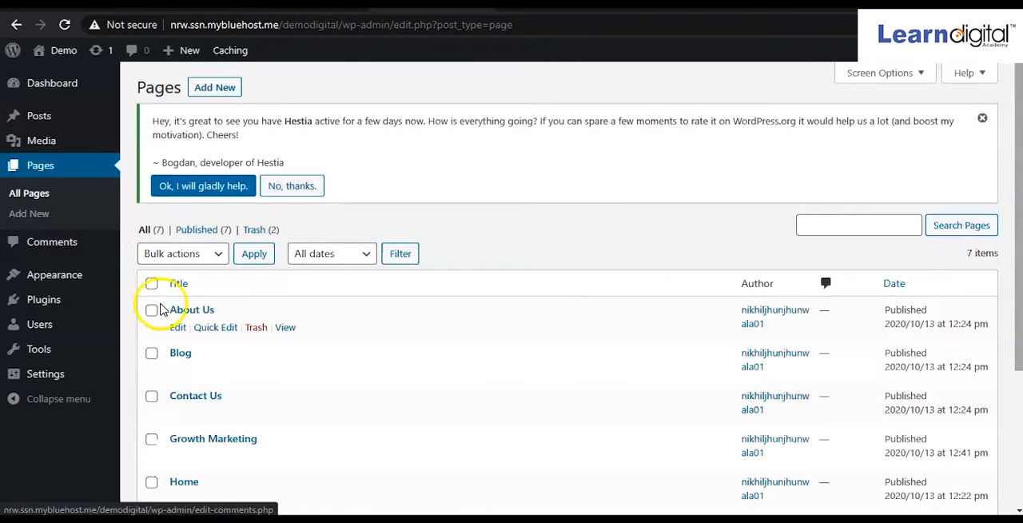
{"action": "left_click", "coordinate": [195, 397]}
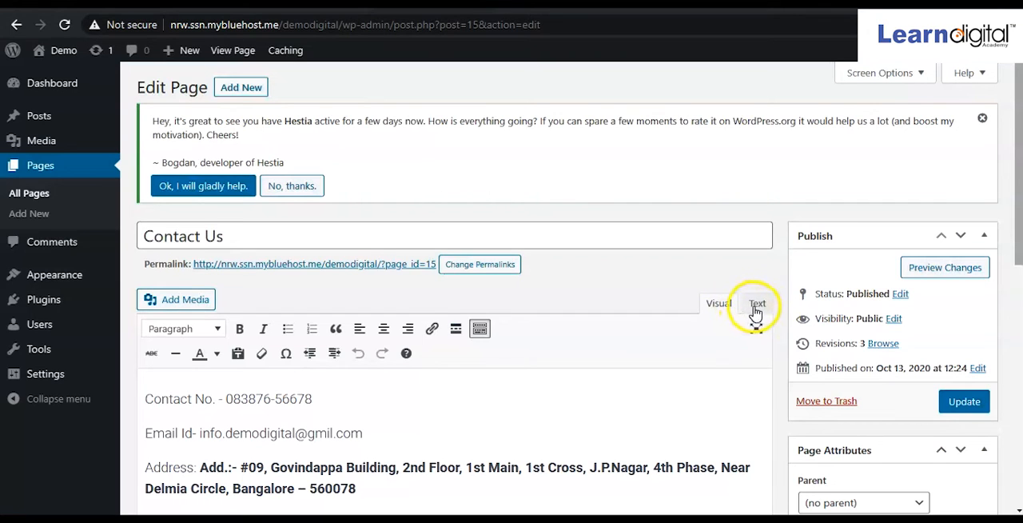
{"action": "left_click", "coordinate": [757, 307]}
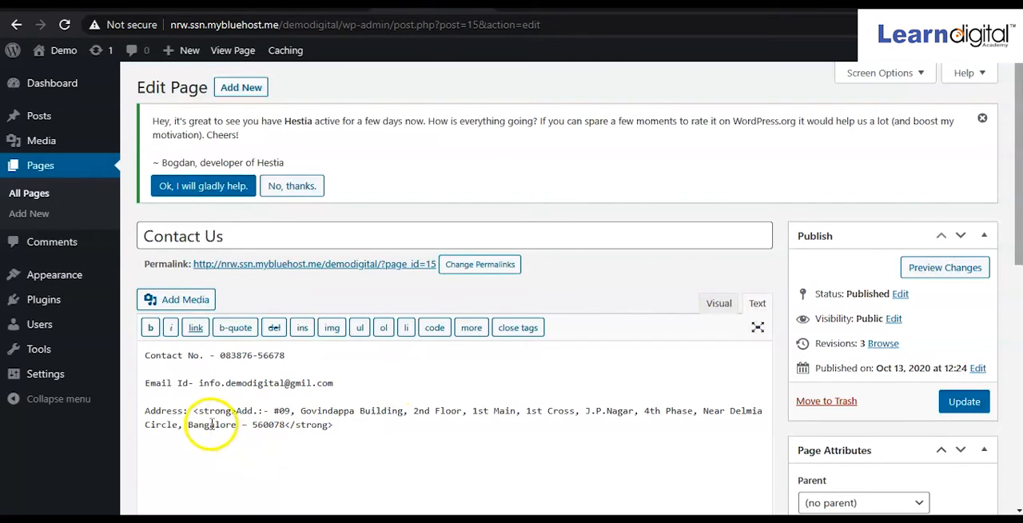
Paste the copied map iframe code below the address, separated by a blank line, and update the Contact Us page
{"action": "left_click", "coordinate": [350, 424]}
{"action": "key", "text": "Return"}
{"action": "key", "text": "Return"}
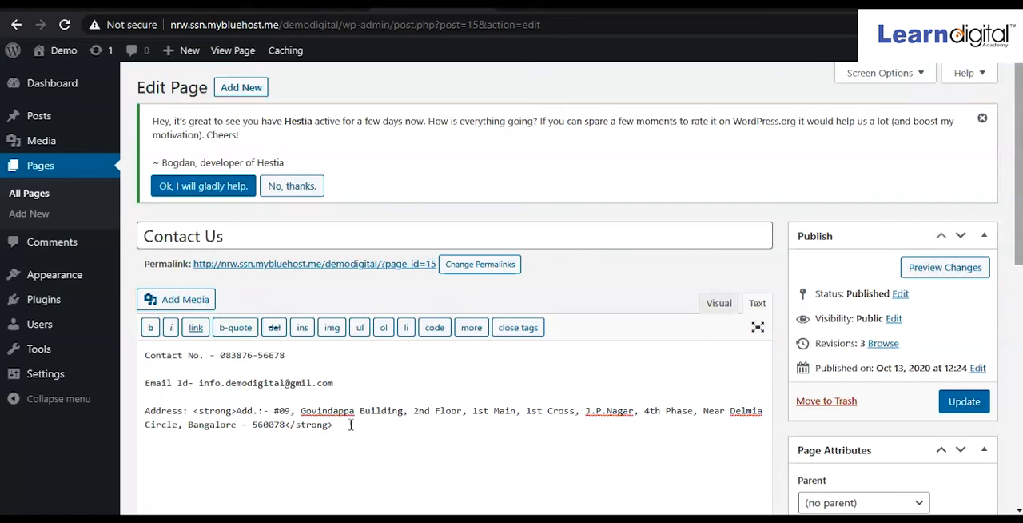
{"action": "key", "text": "ctrl+v"}
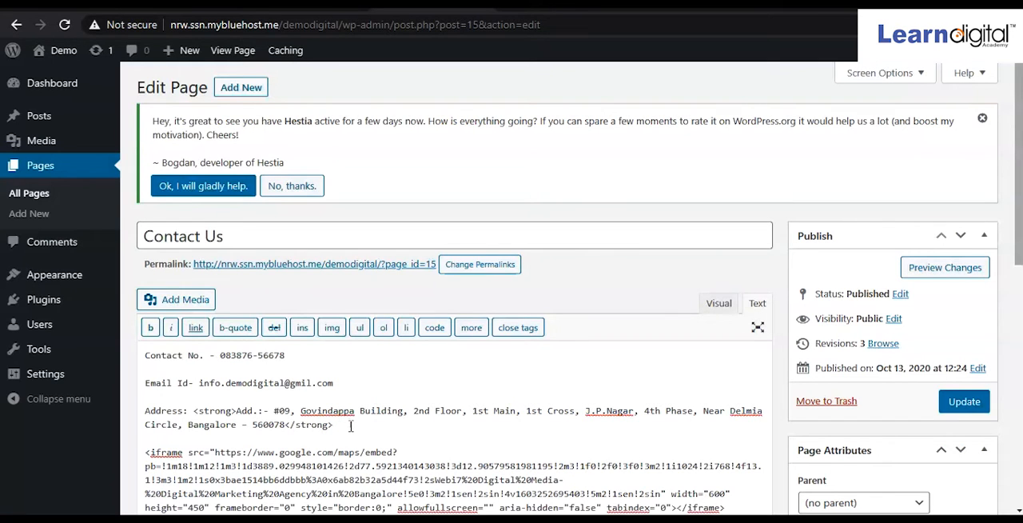
{"action": "left_click_drag", "start_coordinate": [1020, 240], "coordinate": [1020, 279]}
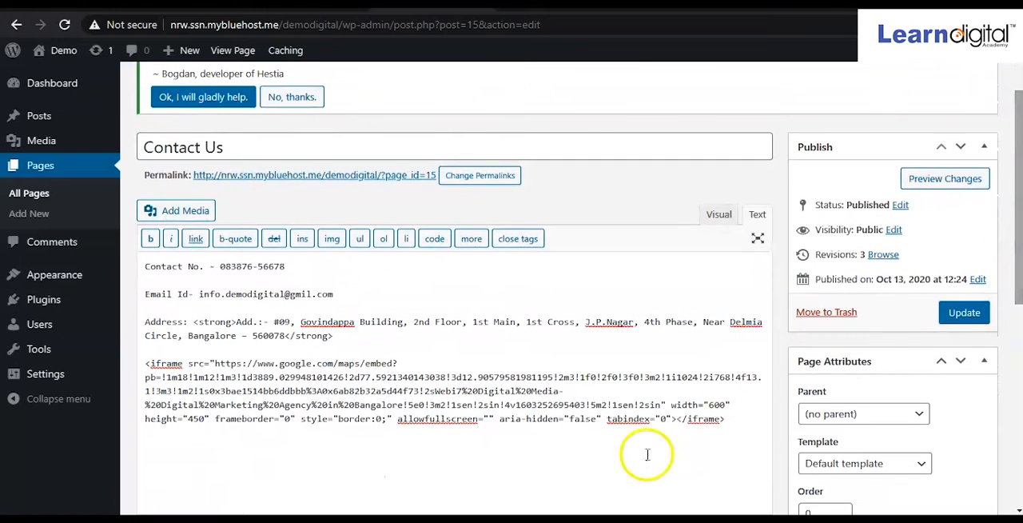
{"action": "left_click", "coordinate": [965, 315]}
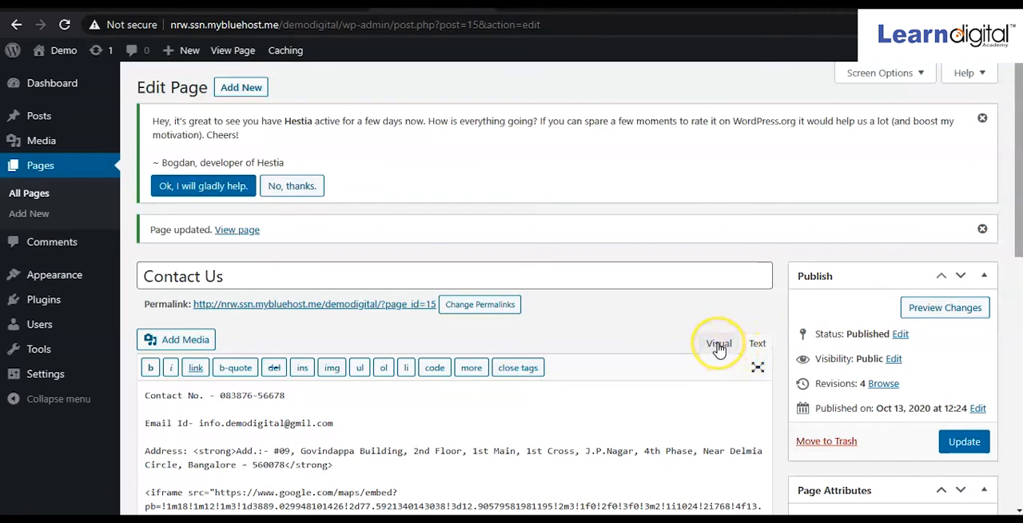
Check the embedded map in the visual editor and update the Contact Us page again
{"action": "left_click", "coordinate": [719, 345]}
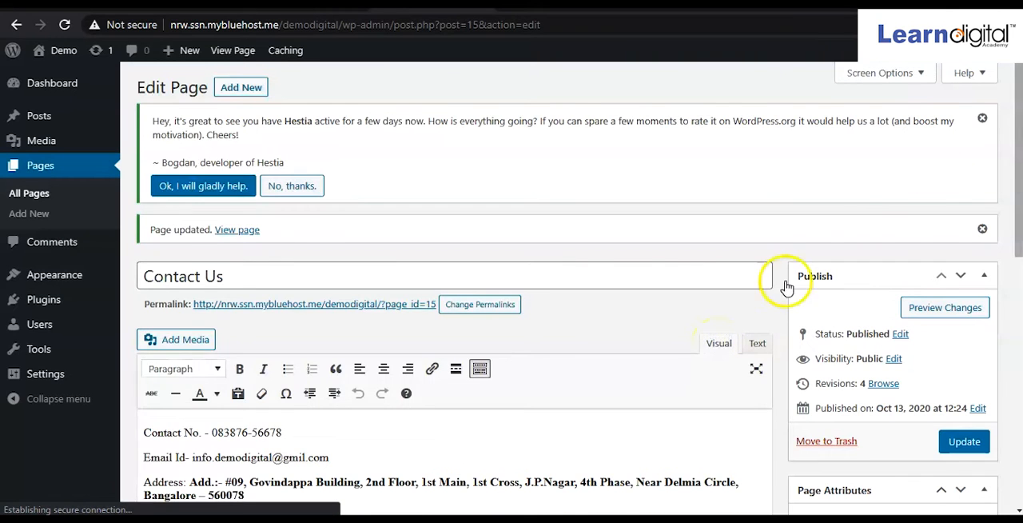
{"action": "scroll", "coordinate": [1020, 208], "scroll_direction": "down", "scroll_amount": 3}
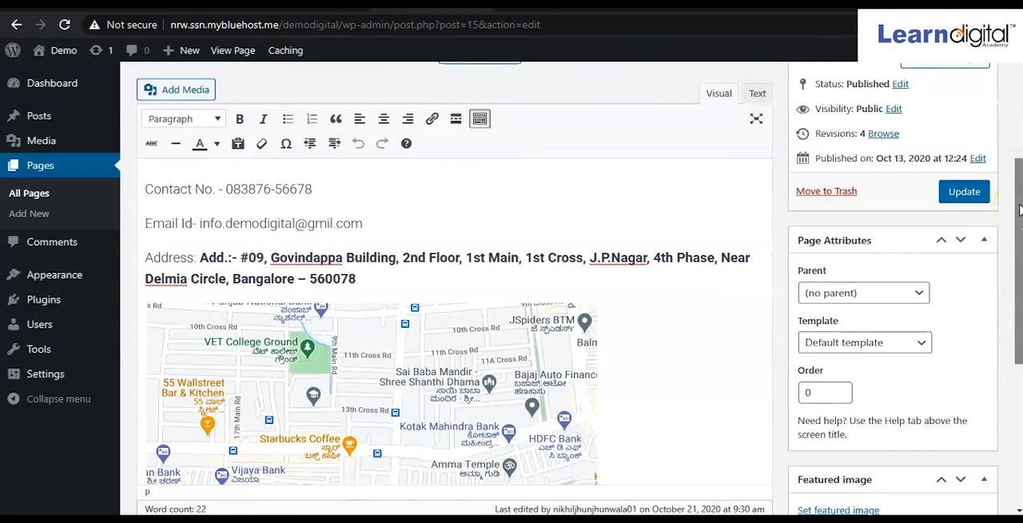
{"action": "scroll", "coordinate": [1020, 209], "scroll_direction": "down", "scroll_amount": 2}
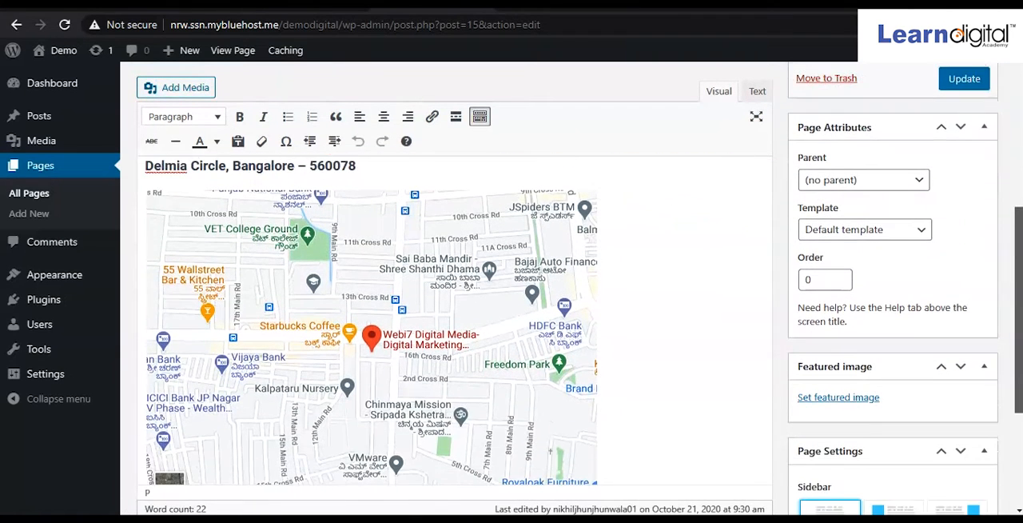
{"action": "scroll", "coordinate": [1021, 210], "scroll_direction": "down", "scroll_amount": 1}
{"action": "scroll", "coordinate": [1021, 210], "scroll_direction": "up", "scroll_amount": 2}
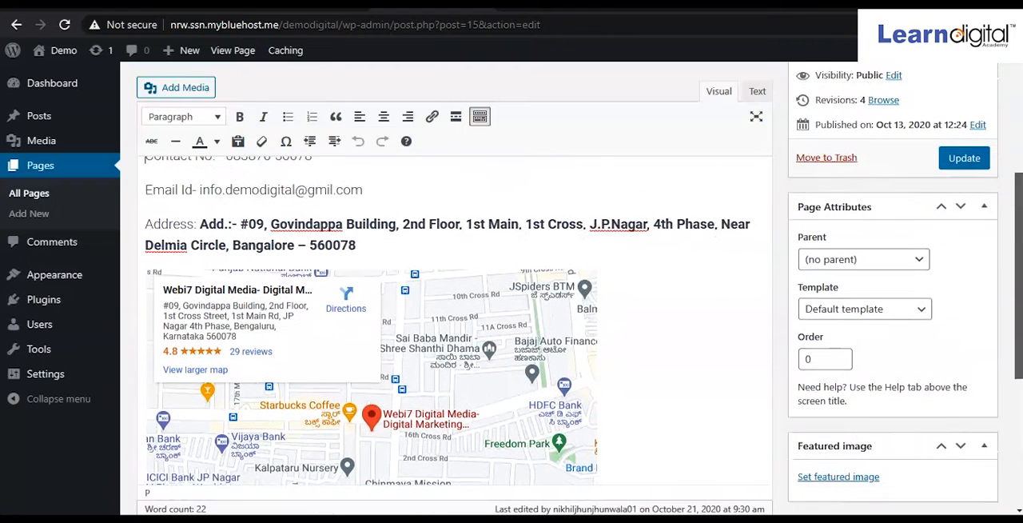
{"action": "left_click", "coordinate": [965, 165]}
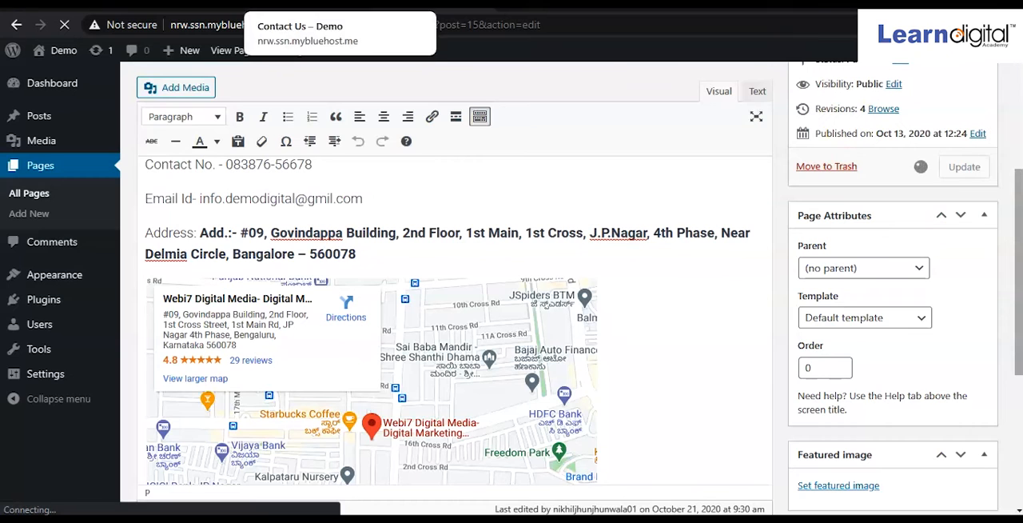
Return to the live Contact Us page and inspect the embedded Google map below the address
{"action": "left_click", "coordinate": [310, 5]}
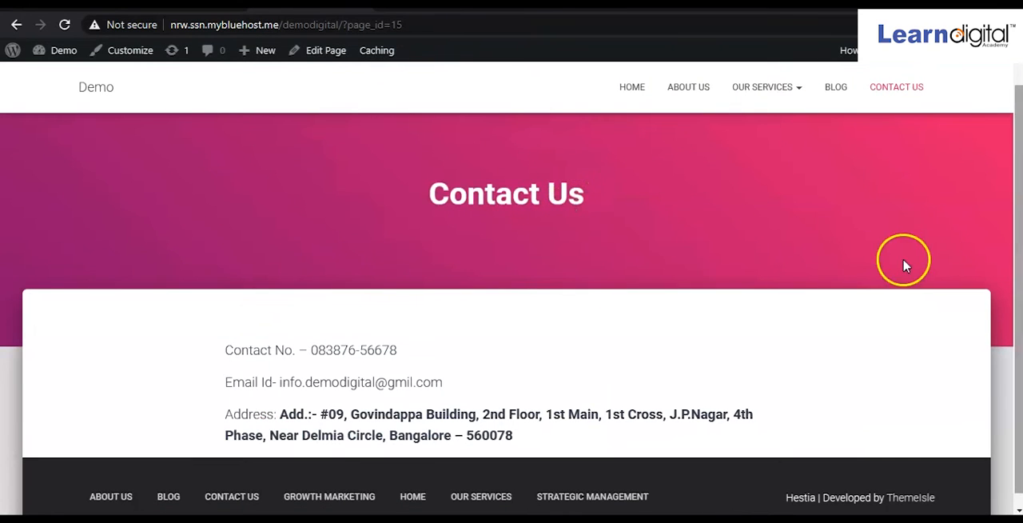
{"action": "mouse_move", "coordinate": [1019, 279]}
{"action": "left_mouse_down"}
{"action": "mouse_move", "coordinate": [1019, 302]}
{"action": "mouse_move", "coordinate": [1018, 276]}
{"action": "left_mouse_up"}
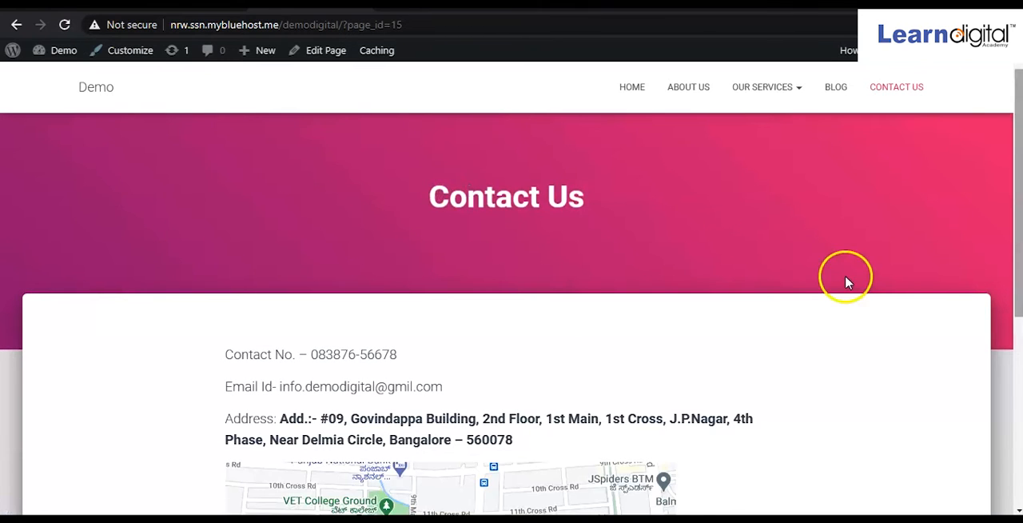
{"action": "left_click_drag", "start_coordinate": [1019, 235], "coordinate": [1019, 403]}
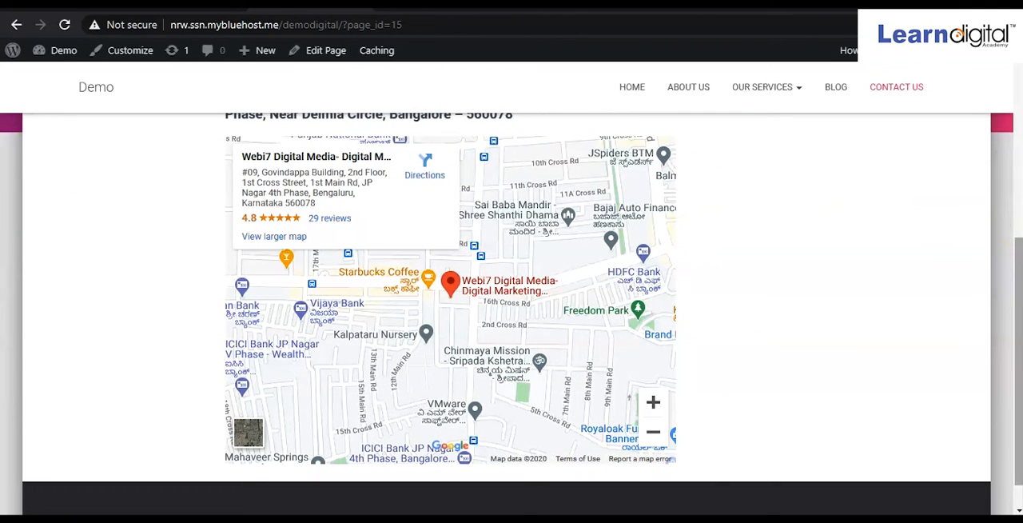
{"action": "left_click_drag", "start_coordinate": [1019, 282], "coordinate": [1017, 244]}
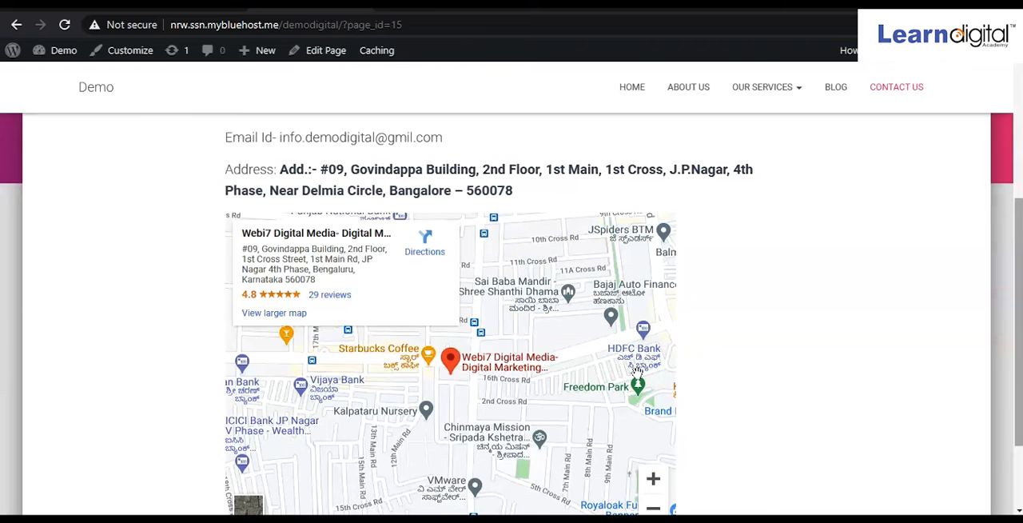
Return to the Contact Us page editor and show the content as HTML text to reach the map iframe code
{"action": "left_click_drag", "start_coordinate": [638, 374], "coordinate": [461, 178]}
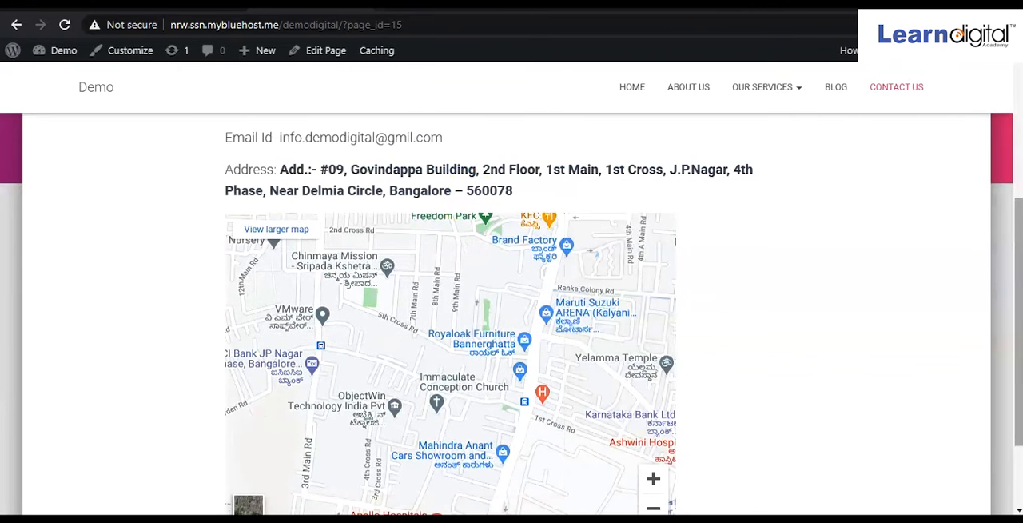
{"action": "key", "text": "ctrl+Tab"}
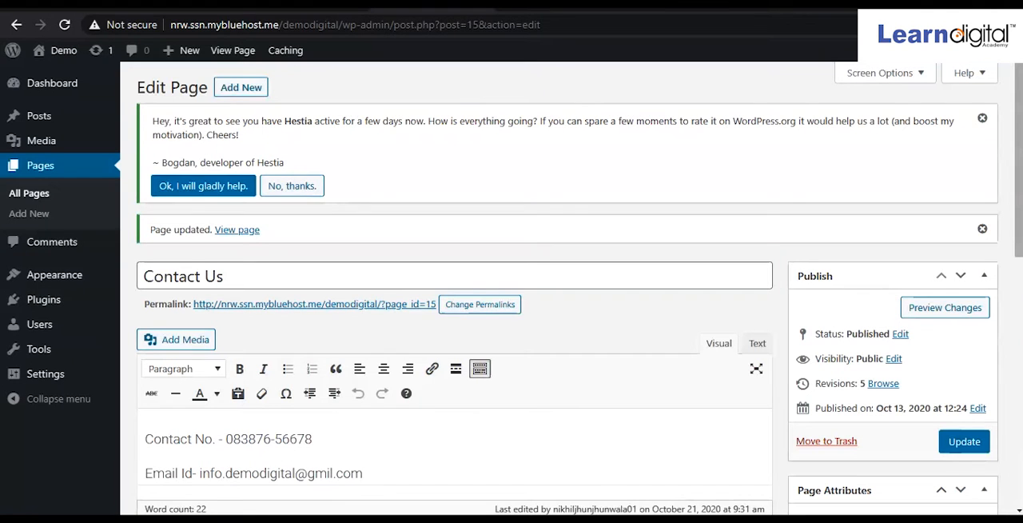
{"action": "left_click", "coordinate": [756, 345]}
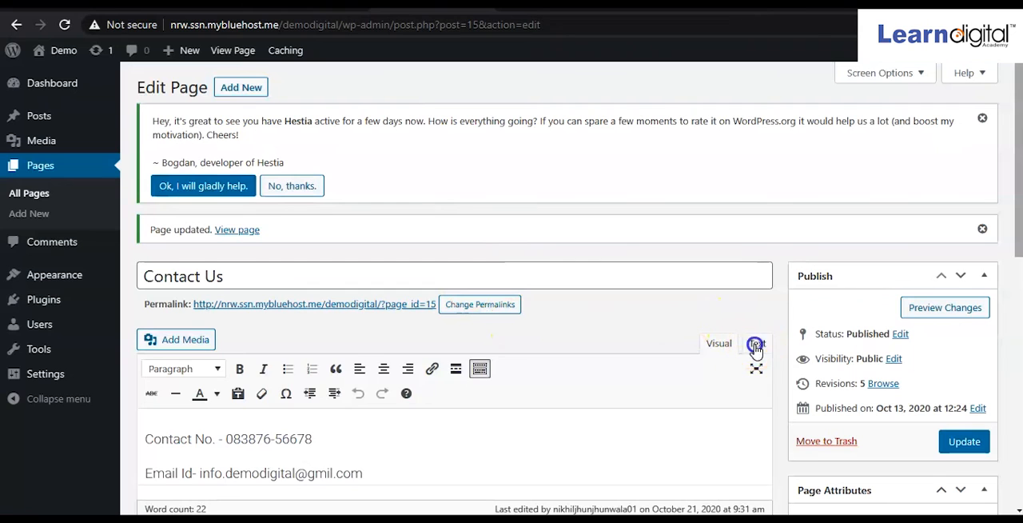
{"action": "left_click_drag", "start_coordinate": [1019, 246], "coordinate": [1019, 327]}
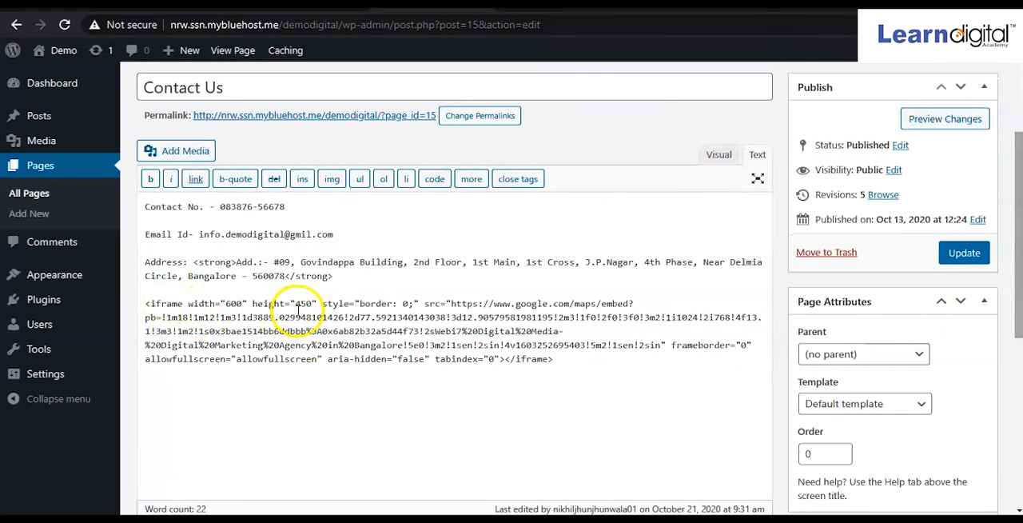
Set the map iframe's width to 400 and height to 300, and update the Contact Us page
{"action": "left_click", "coordinate": [230, 304]}
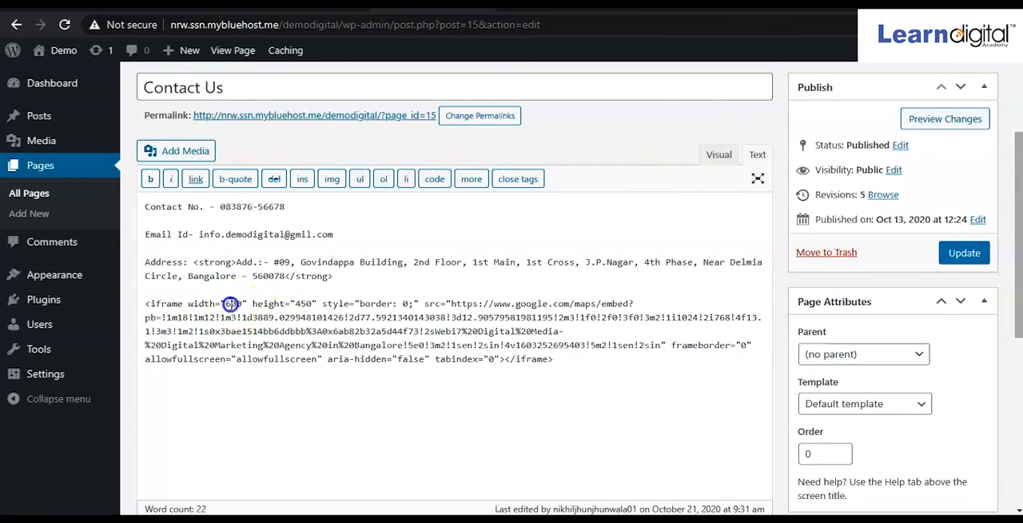
{"action": "key", "text": "BackSpace"}
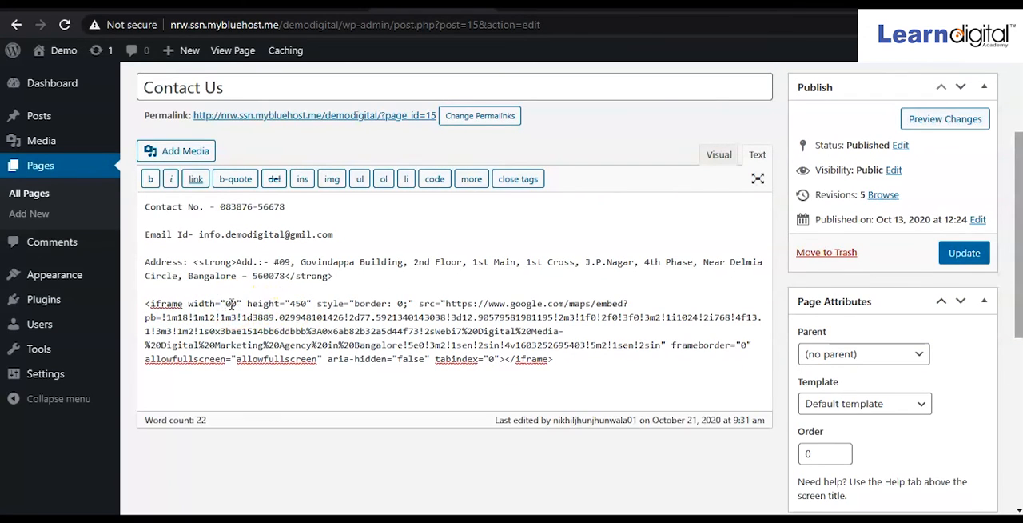
{"action": "type", "text": "40"}
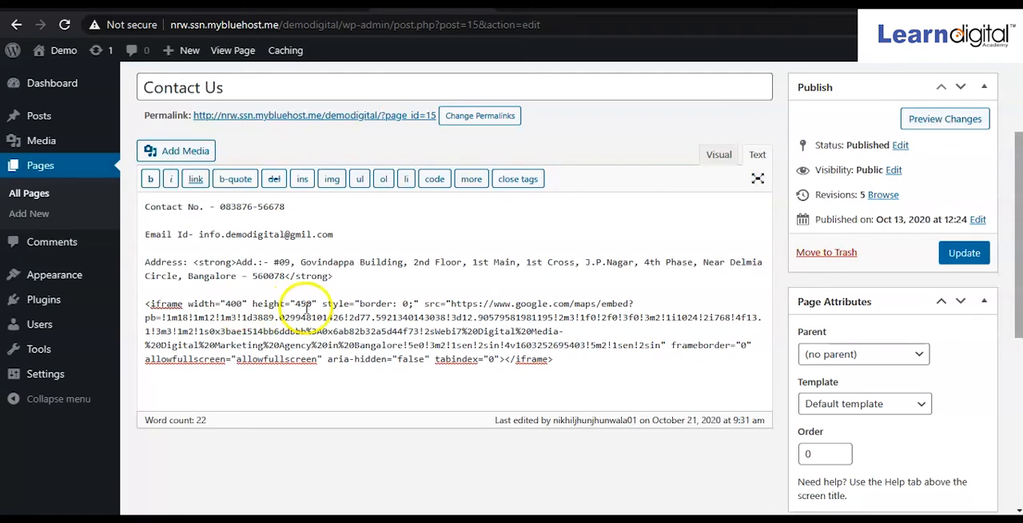
{"action": "left_click", "coordinate": [302, 304]}
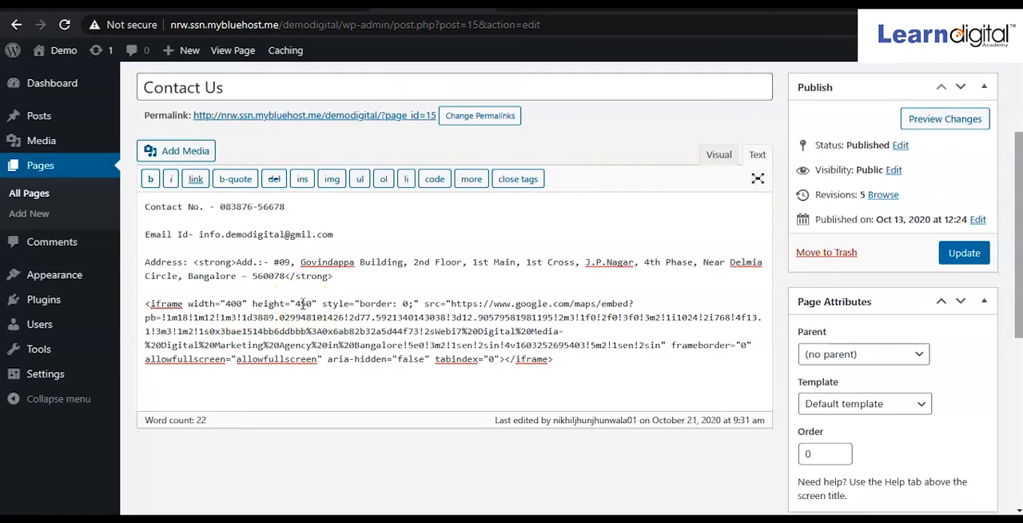
{"action": "key", "text": "BackSpace"}
{"action": "key", "text": "BackSpace"}
{"action": "type", "text": "30"}
{"action": "left_click", "coordinate": [965, 254]}
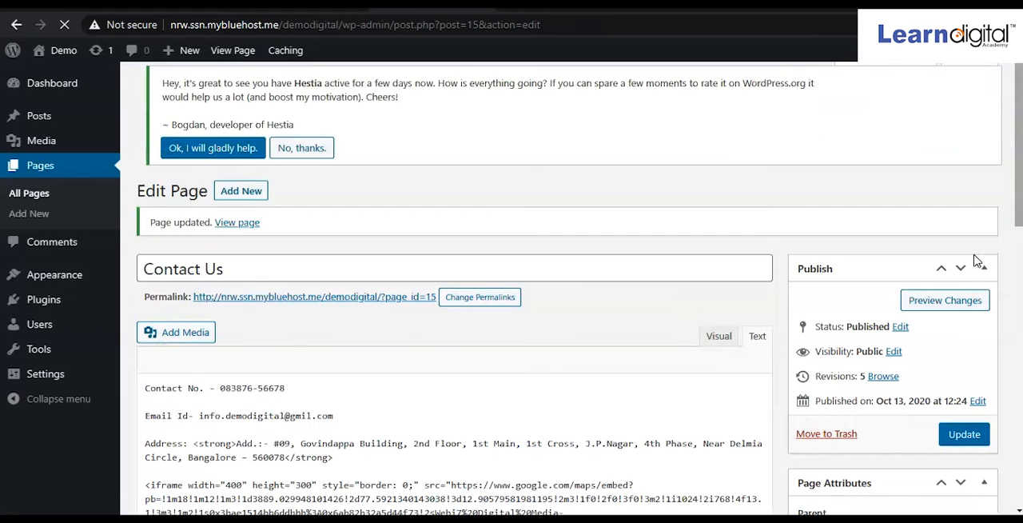
Check the resized map in the visual editor and on the reloaded live Contact Us page
{"action": "left_click", "coordinate": [719, 343]}
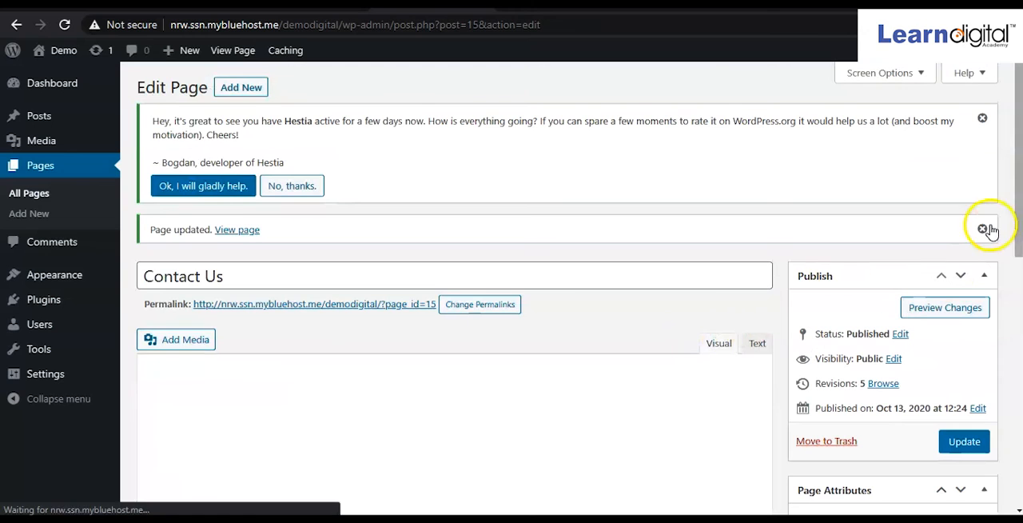
{"action": "left_click_drag", "start_coordinate": [1019, 236], "coordinate": [1021, 391]}
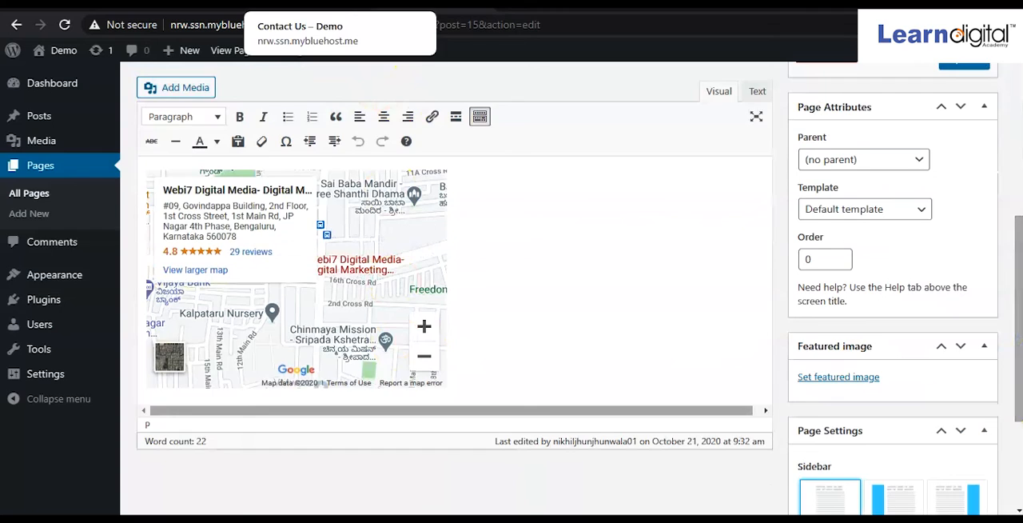
{"action": "left_click", "coordinate": [304, 4]}
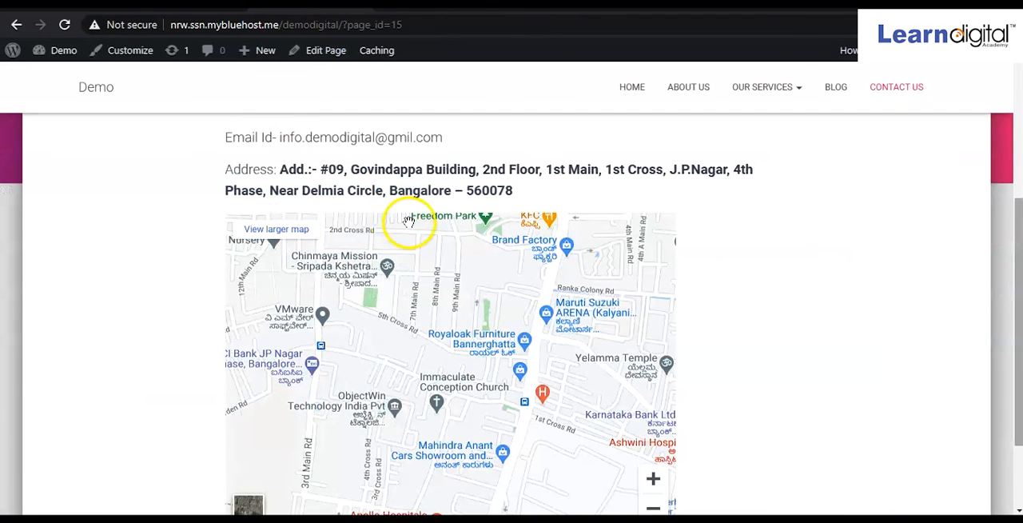
{"action": "left_click_drag", "start_coordinate": [1019, 252], "coordinate": [1019, 262]}
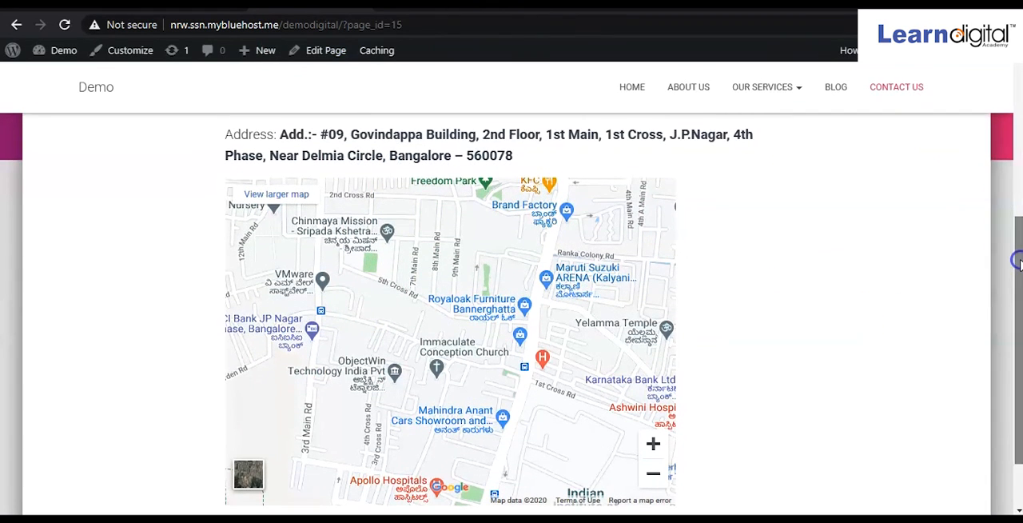
{"action": "left_click", "coordinate": [65, 25]}
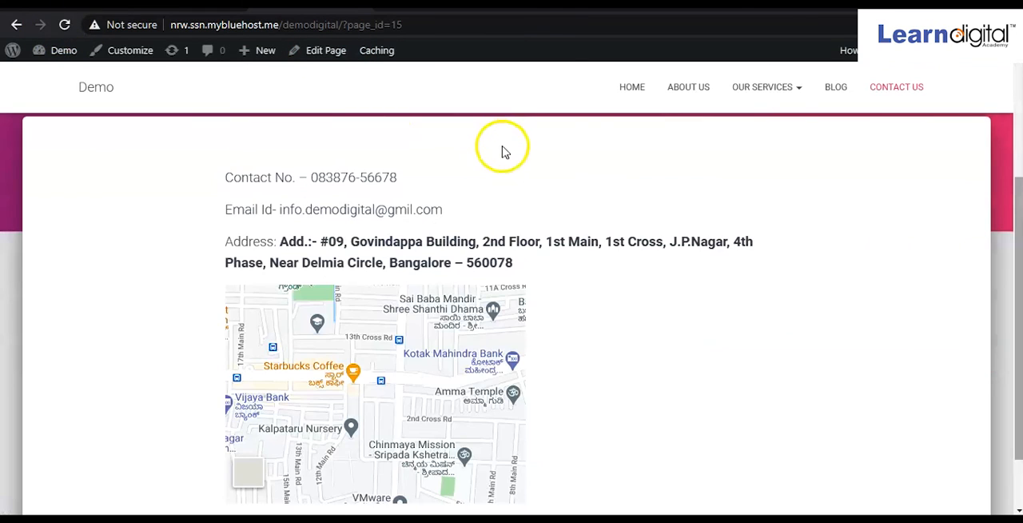
{"action": "left_click_drag", "start_coordinate": [1016, 247], "coordinate": [1019, 301]}
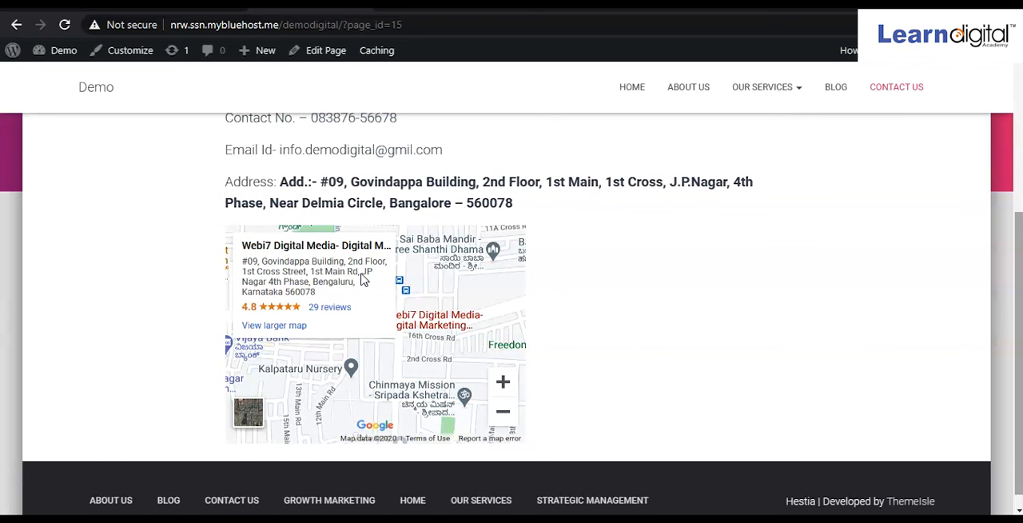
{"action": "left_click", "coordinate": [126, 509]}
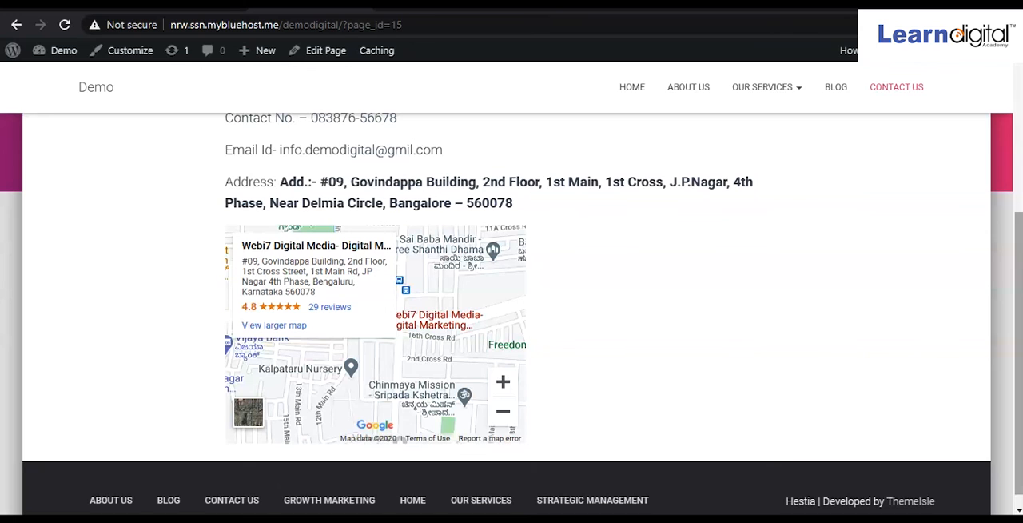